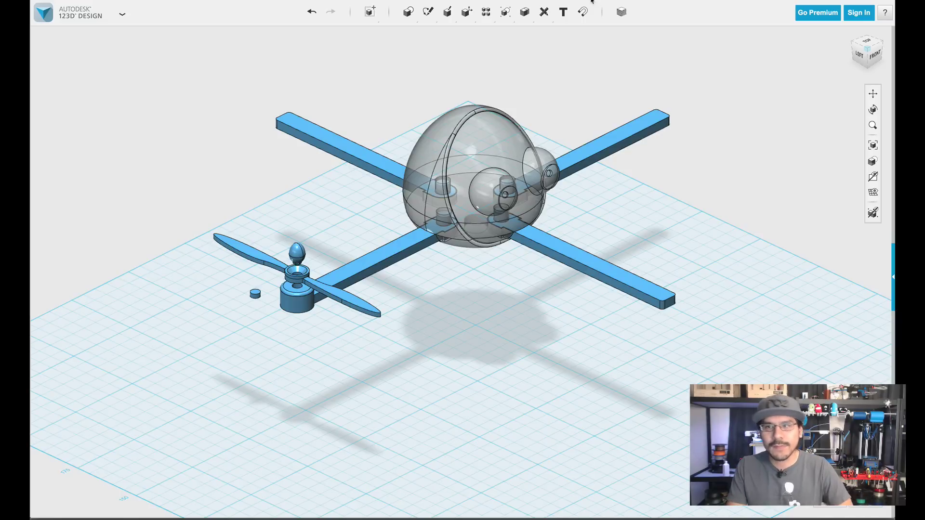
- Open the Measure tool, place its dialog clear of the model, and use the face/edge selection type
right_drag(653, 174, 395, 179)
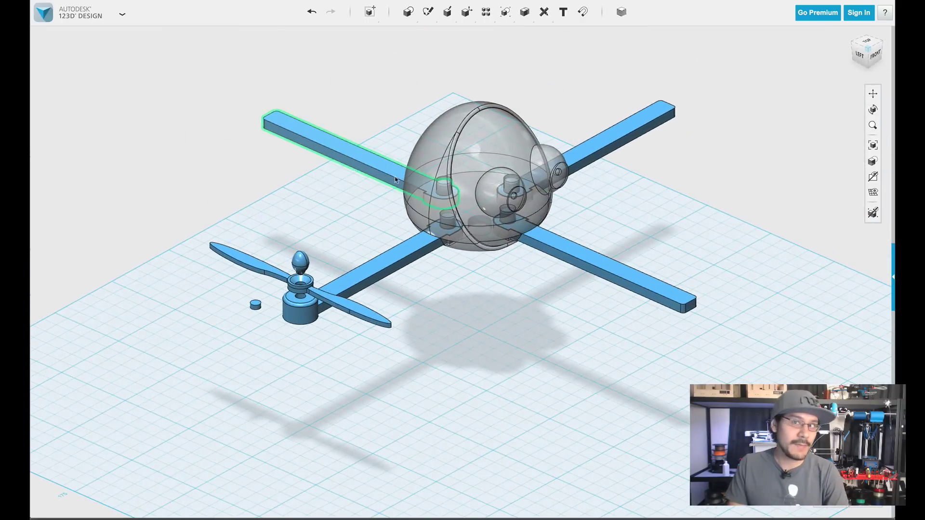
right_drag(672, 164, 659, 183)
mouse_move(550, 19)
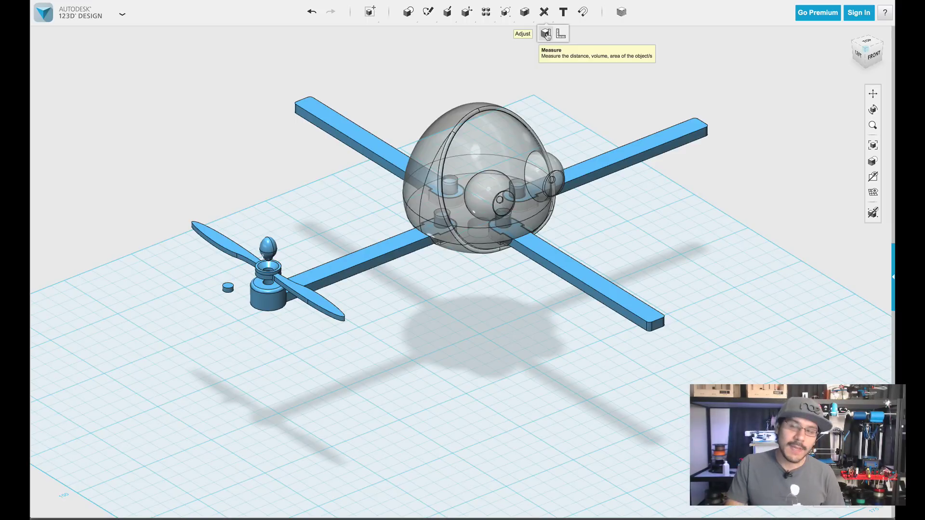
click(546, 35)
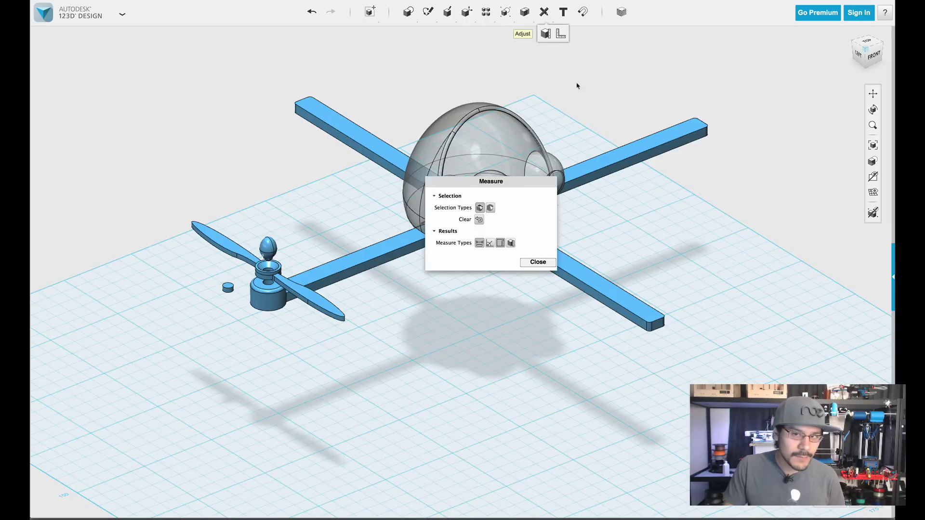
scroll(603, 102, up, 5)
drag(513, 187, 595, 80)
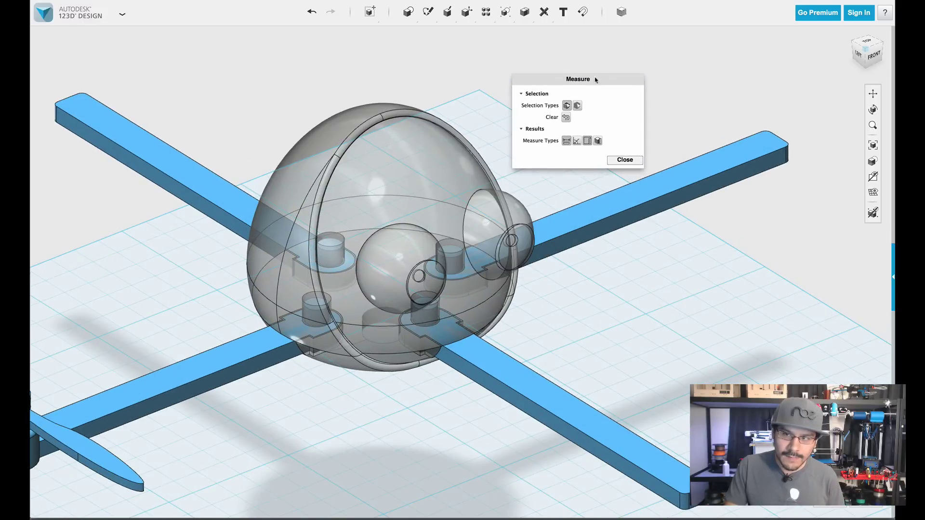
click(567, 106)
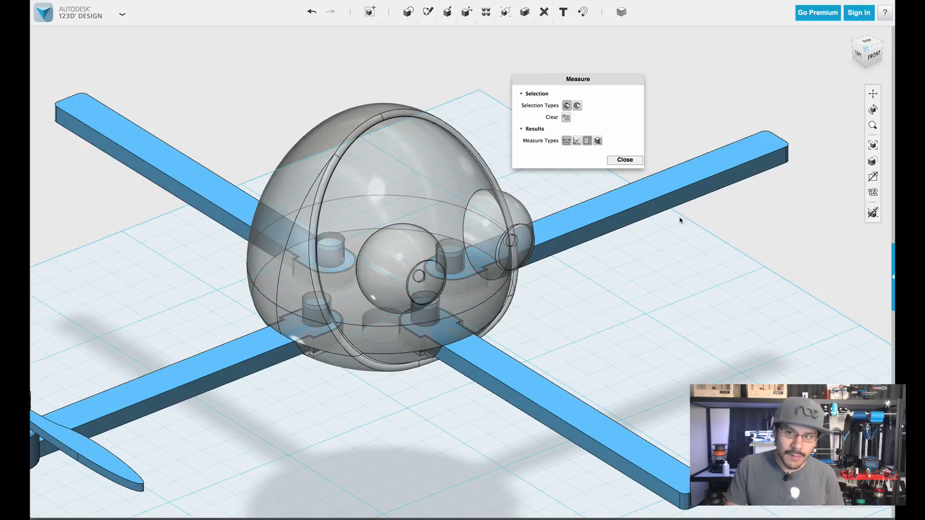
- Measure the surface area of one bare arm as a whole solid, then close the measurement
right_drag(680, 220, 611, 248)
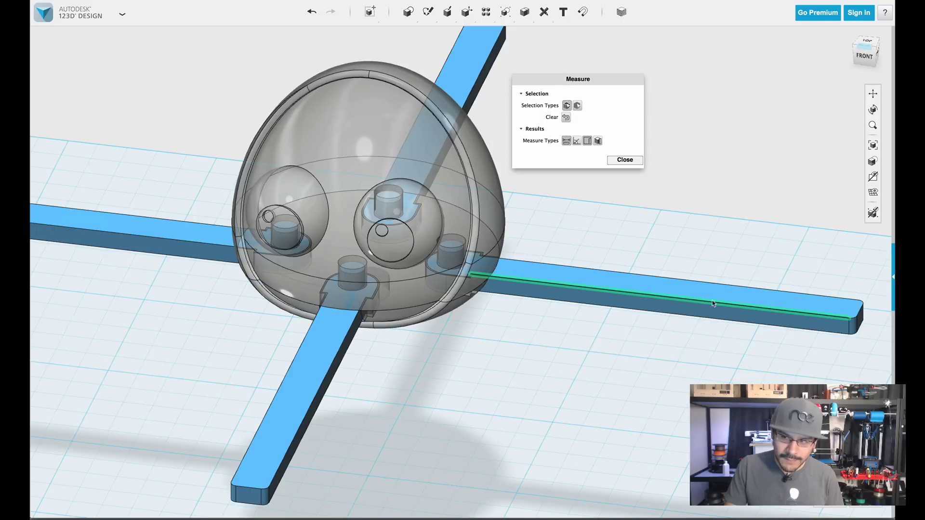
click(577, 105)
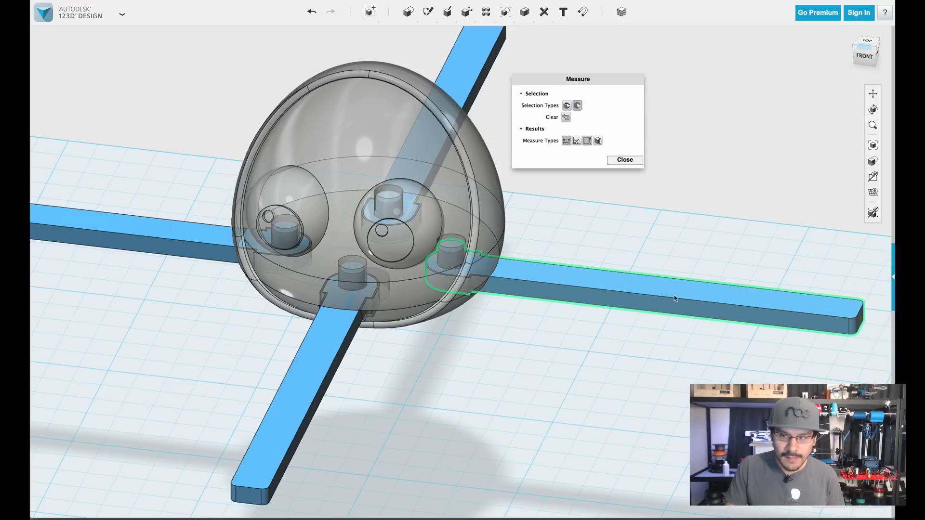
click(678, 293)
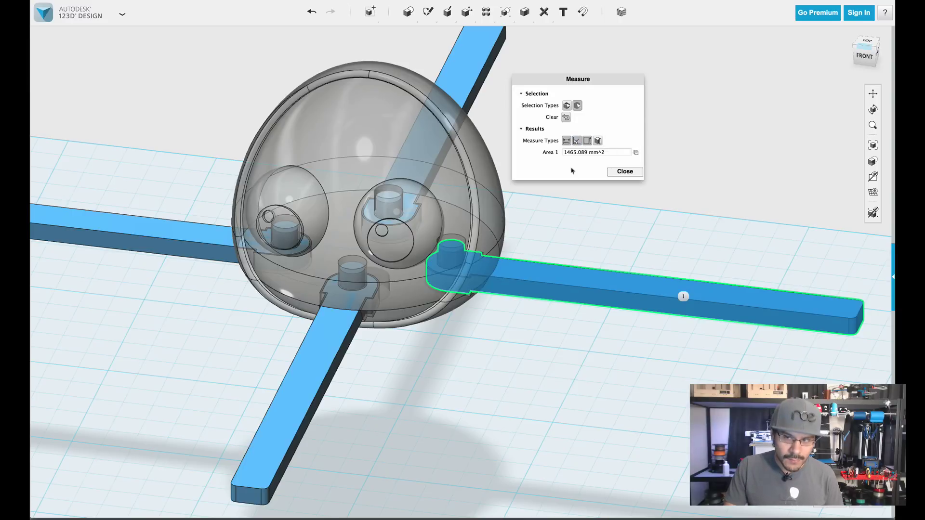
click(625, 172)
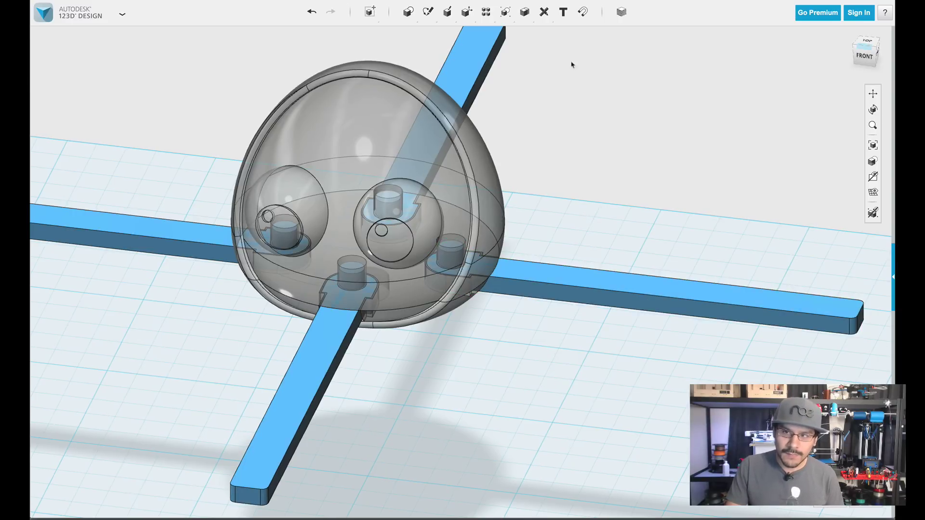
- Measure the length of the upper long edge of that same arm, then clear the selection
click(548, 34)
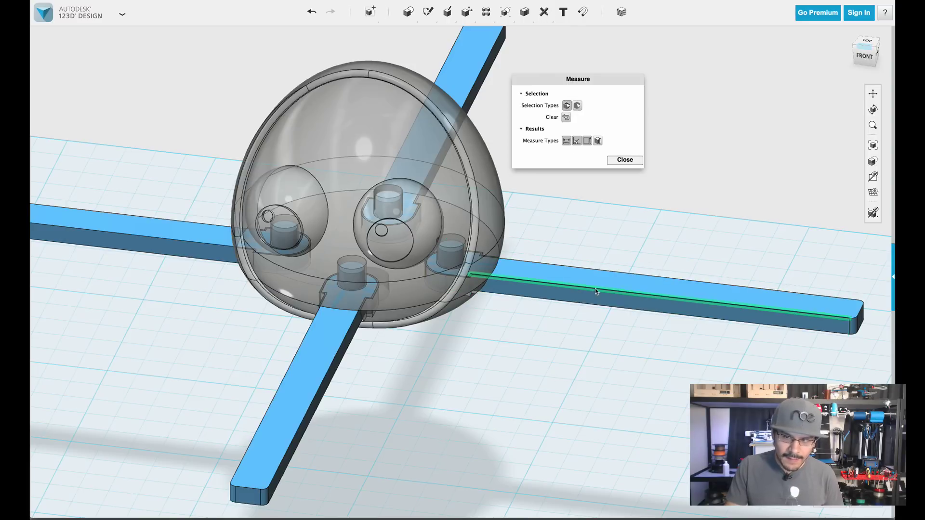
click(570, 288)
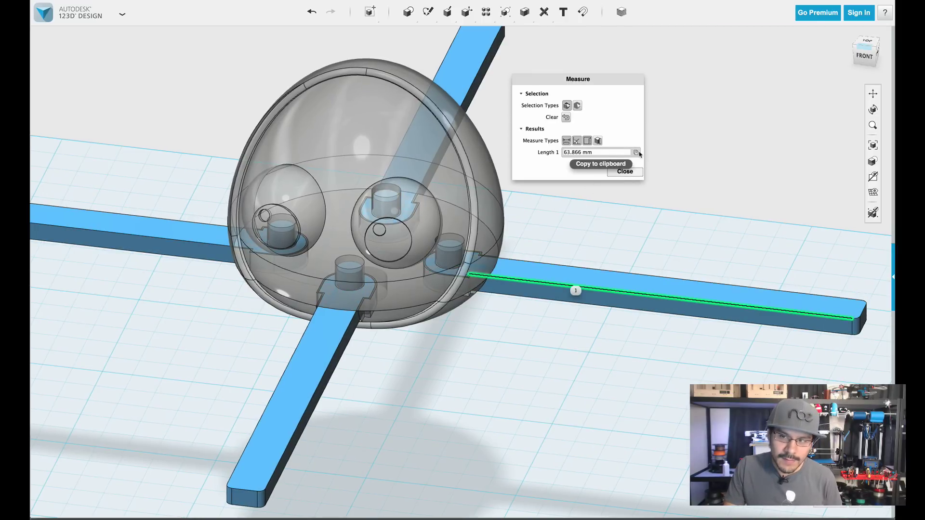
click(566, 117)
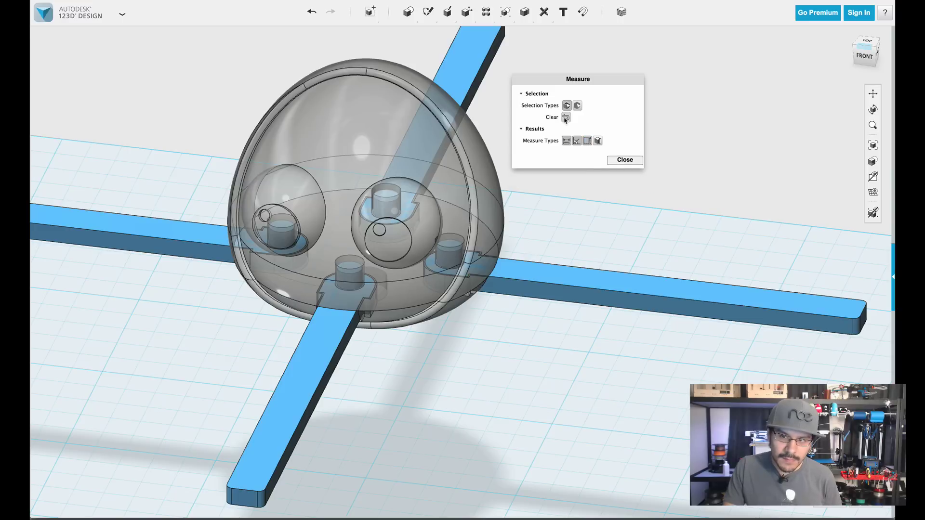
- Measure the distance and angle between the upper long edges of two adjacent arms, then close the measurement
click(330, 367)
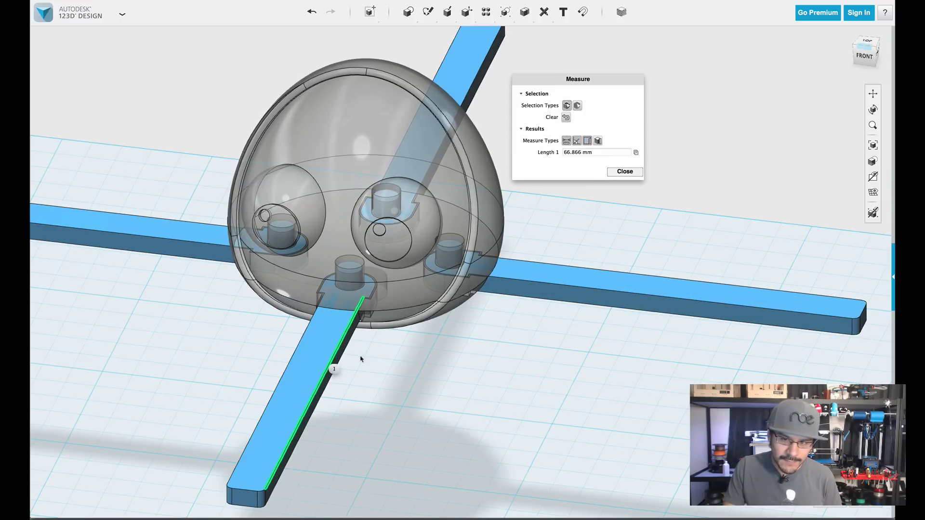
click(533, 283)
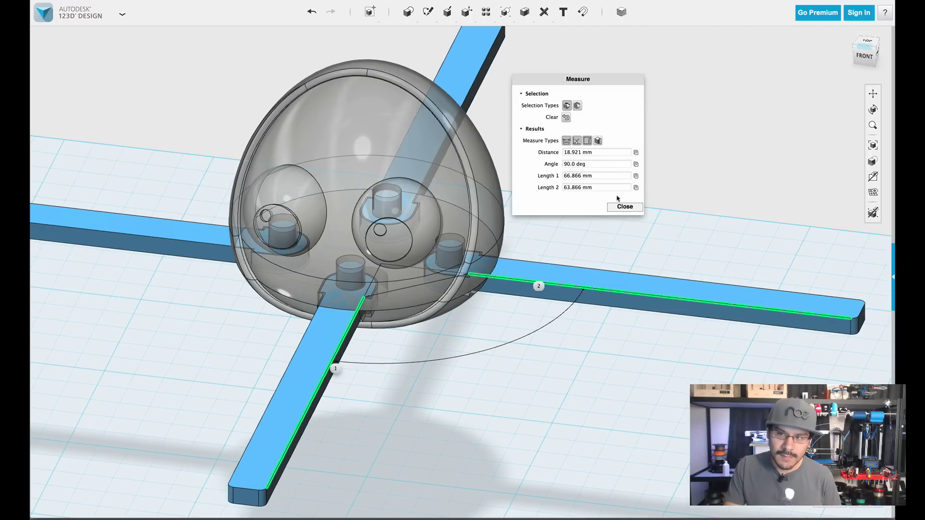
click(625, 207)
right_drag(640, 241, 611, 293)
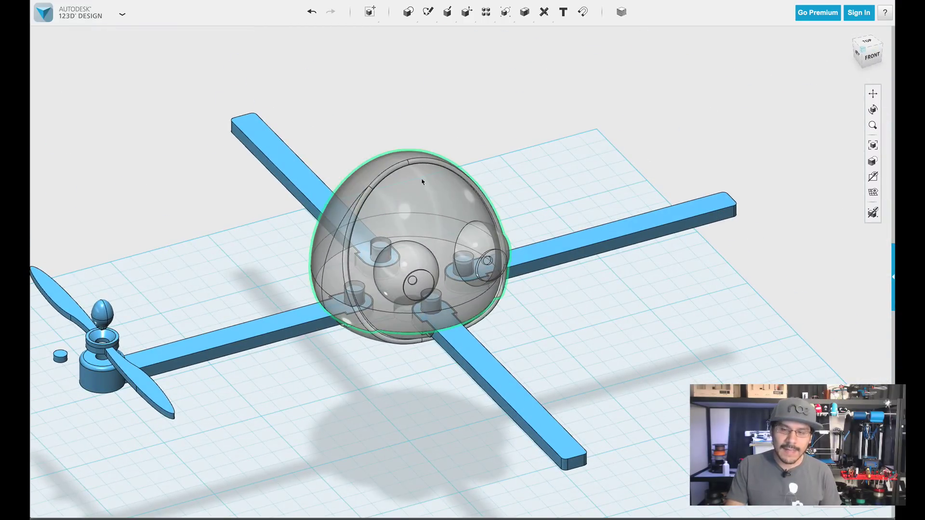
click(447, 184)
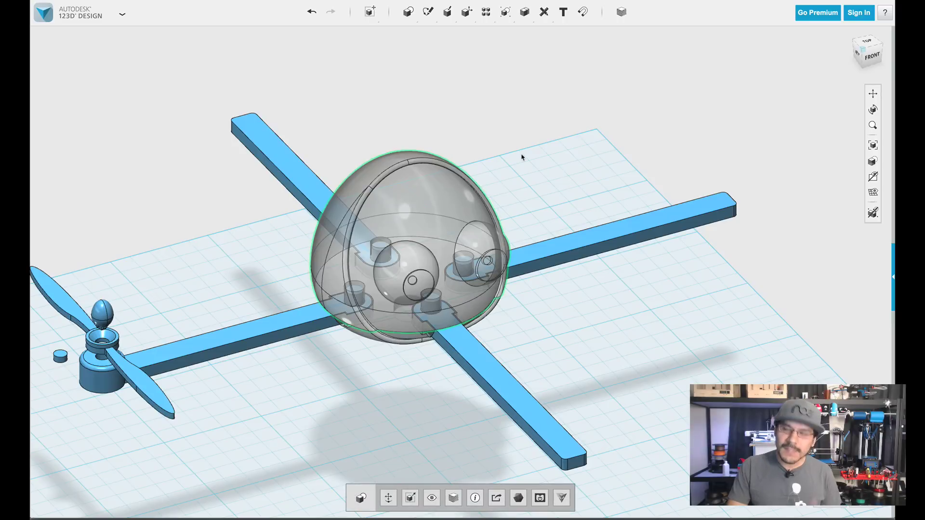
click(521, 157)
- Place a Ruler on the grid in front of the drone, between the propeller arm and the front arm
right_drag(536, 287, 560, 347)
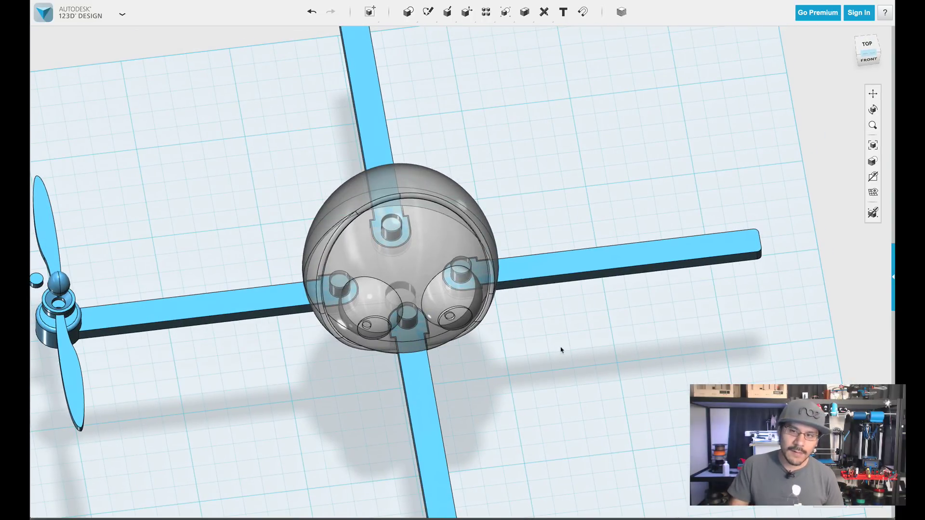
mouse_move(545, 15)
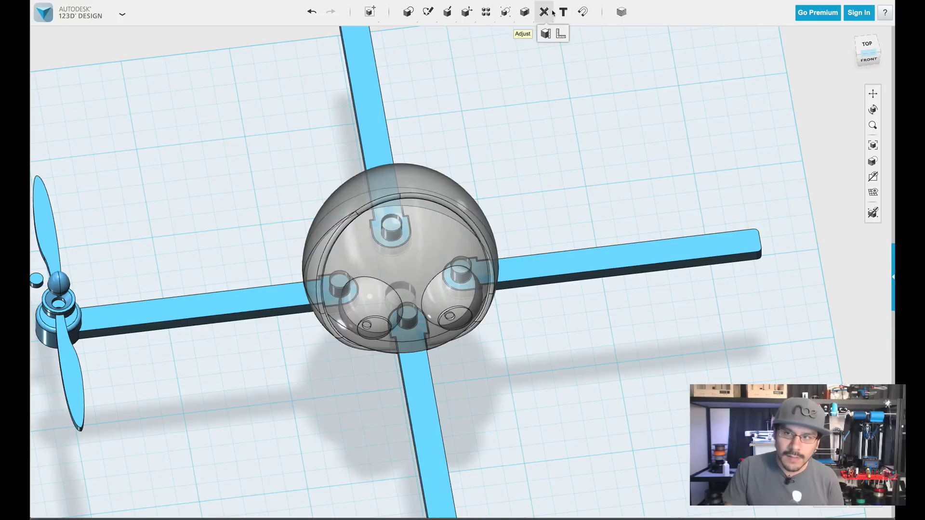
click(561, 36)
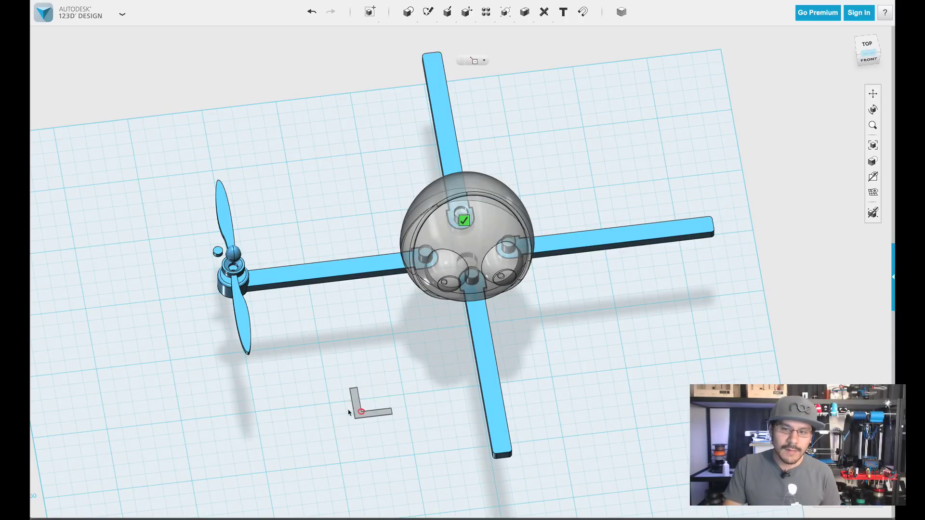
scroll(367, 400, down, 3)
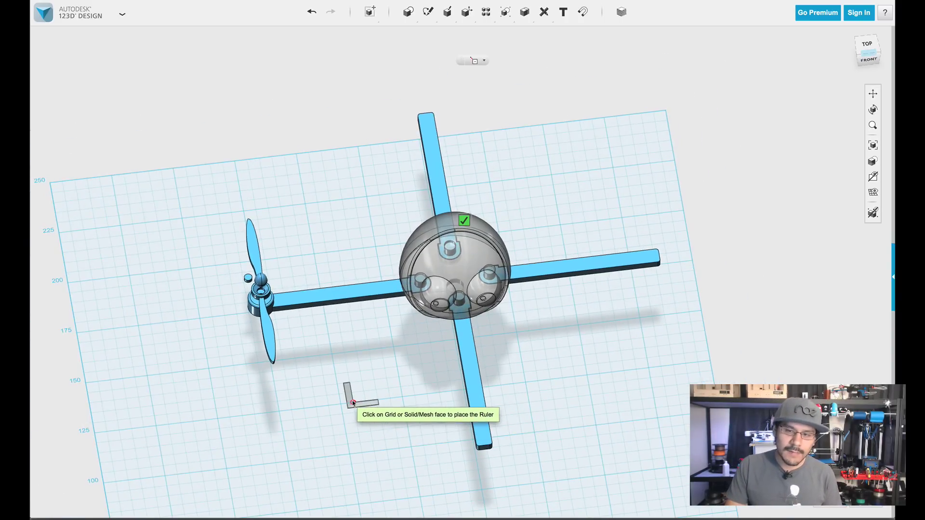
scroll(367, 404, up, 5)
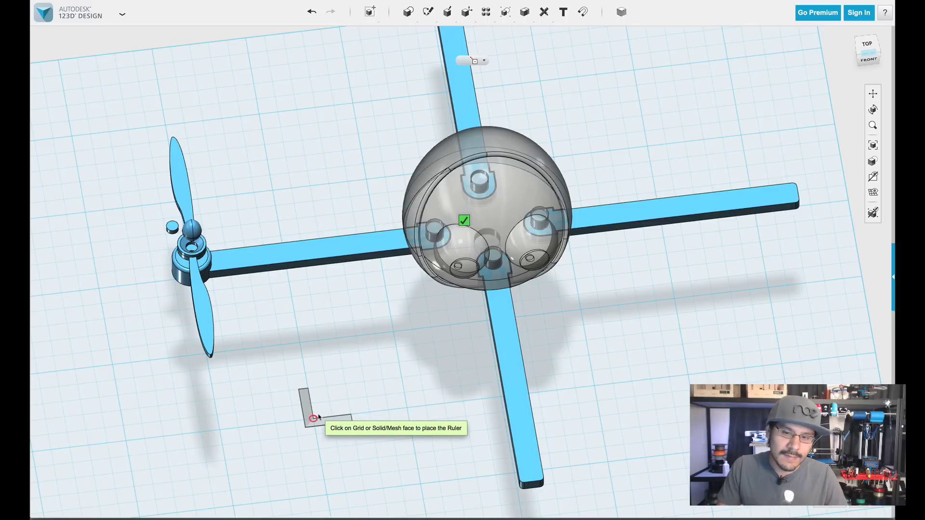
click(317, 417)
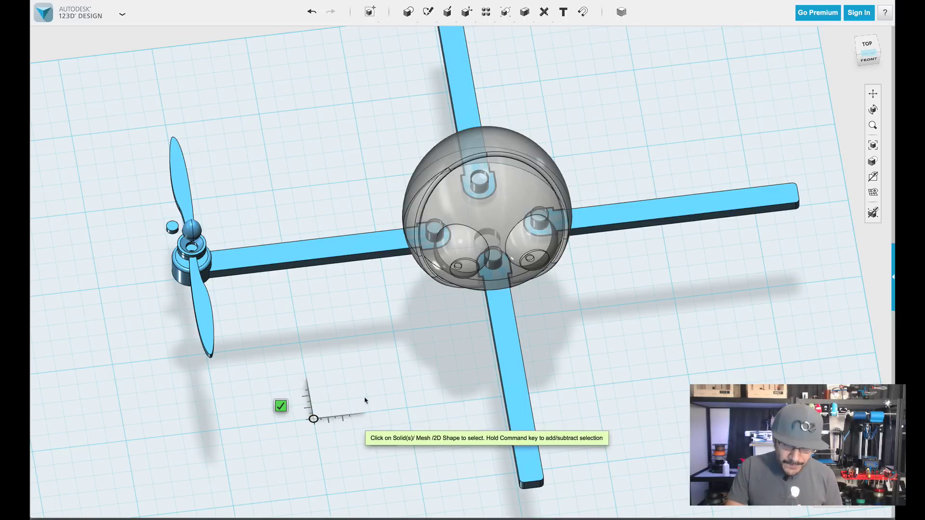
- Set the ruler's measuring reference to Min Distance
mouse_move(360, 427)
right_down()
mouse_move(364, 387)
mouse_move(351, 413)
right_up()
click(366, 414)
click(378, 425)
click(363, 418)
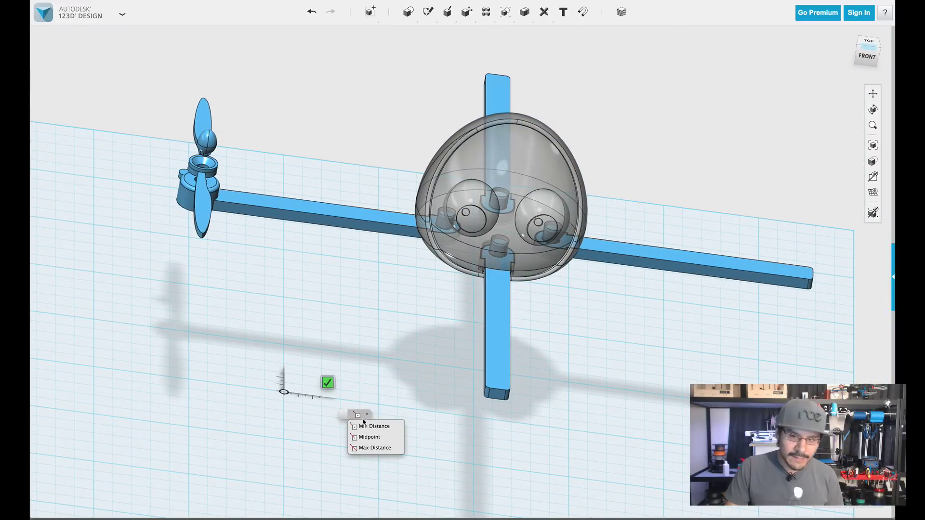
click(382, 427)
- Select the transparent dome shell to show its dimensions and its distances from the ruler origin
right_drag(382, 426, 356, 427)
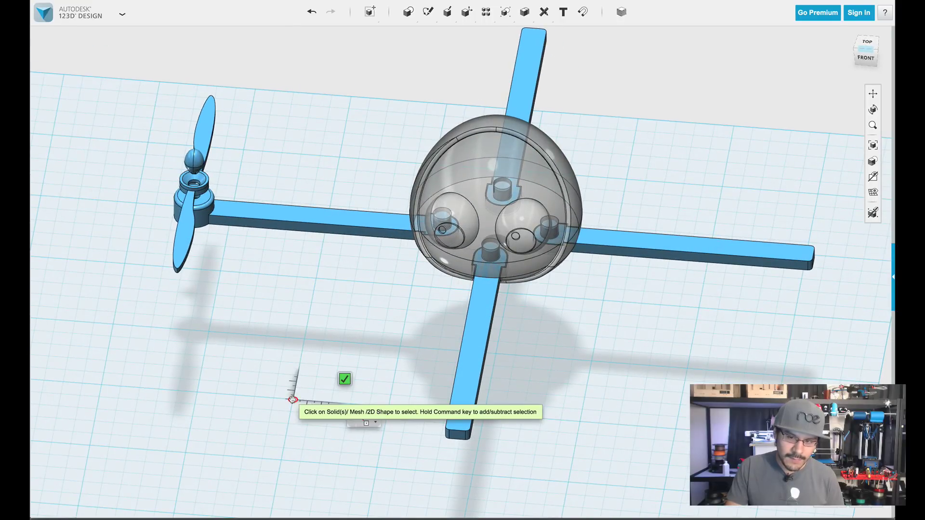
scroll(293, 400, up, 2)
scroll(293, 399, up, 1)
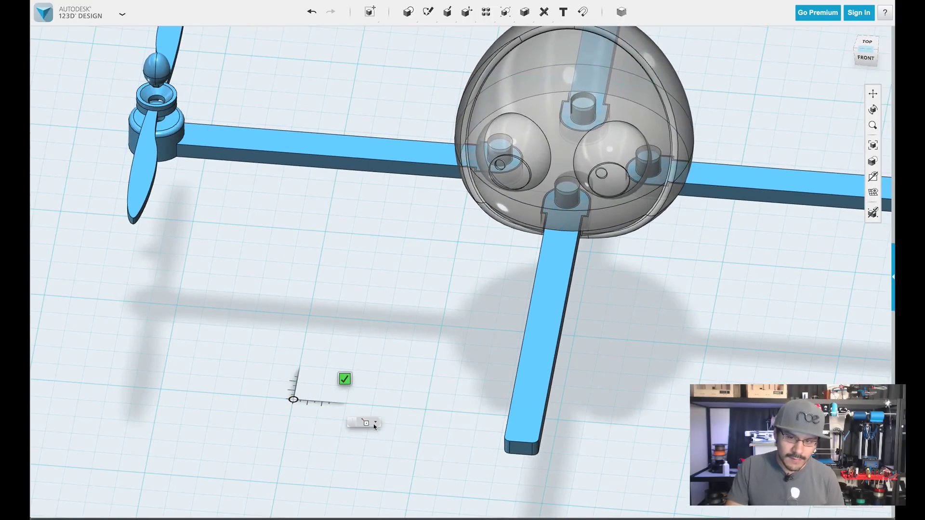
right_drag(401, 342, 297, 395)
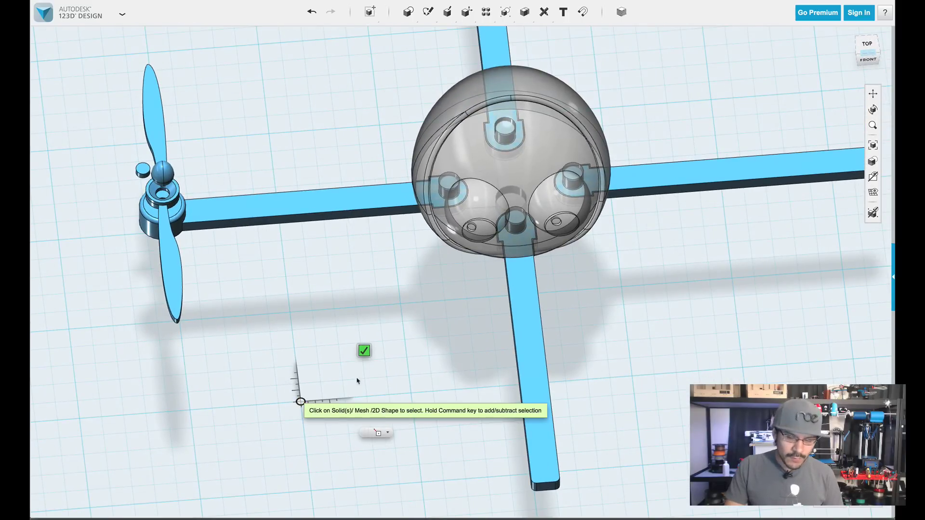
right_drag(454, 263, 544, 179)
click(543, 178)
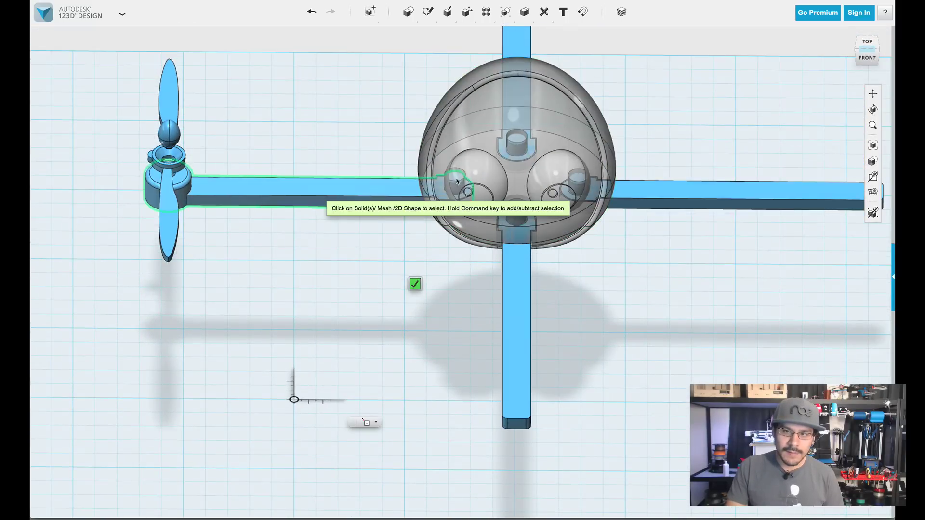
click(436, 144)
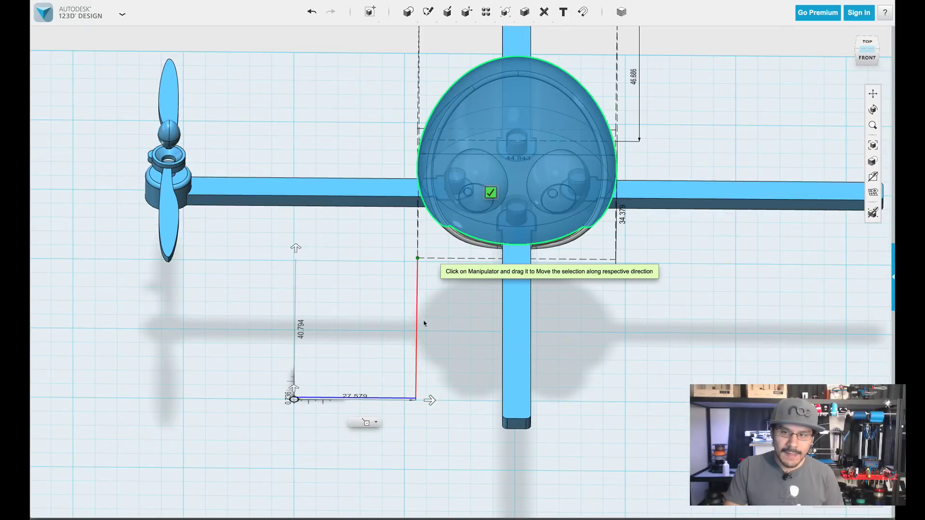
- Move the dome shell sideways to 28 mm from the ruler origin and finish the ruler
scroll(449, 354, down, 5)
right_drag(674, 181, 670, 262)
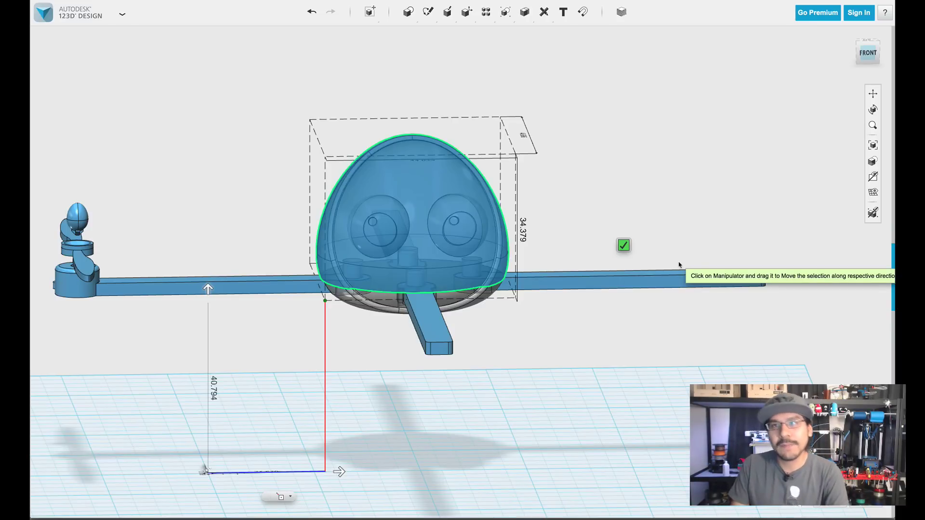
right_drag(603, 206, 573, 217)
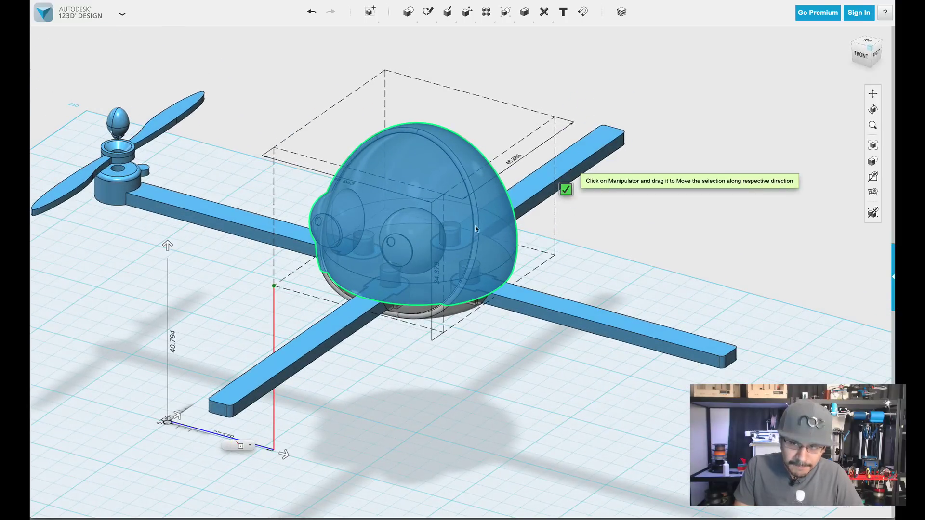
right_drag(283, 455, 195, 462)
right_drag(241, 396, 223, 456)
scroll(223, 456, up, 2)
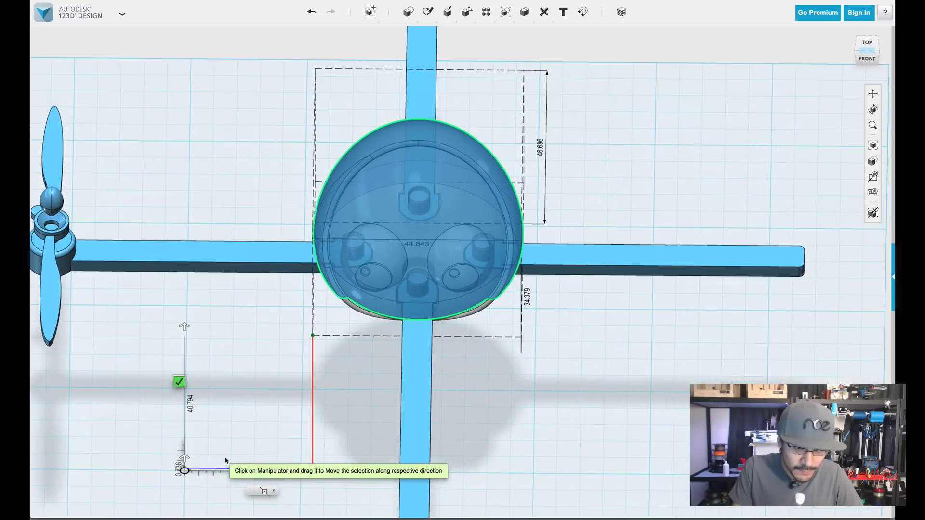
mouse_move(327, 472)
mouse_down()
mouse_move(398, 471)
mouse_move(223, 471)
mouse_move(285, 463)
mouse_move(339, 470)
mouse_up()
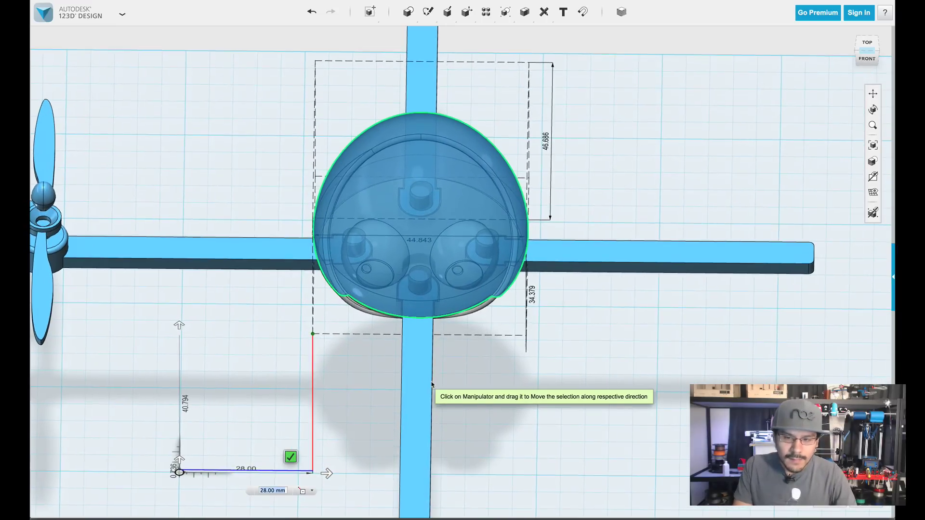
click(497, 402)
key(Home)
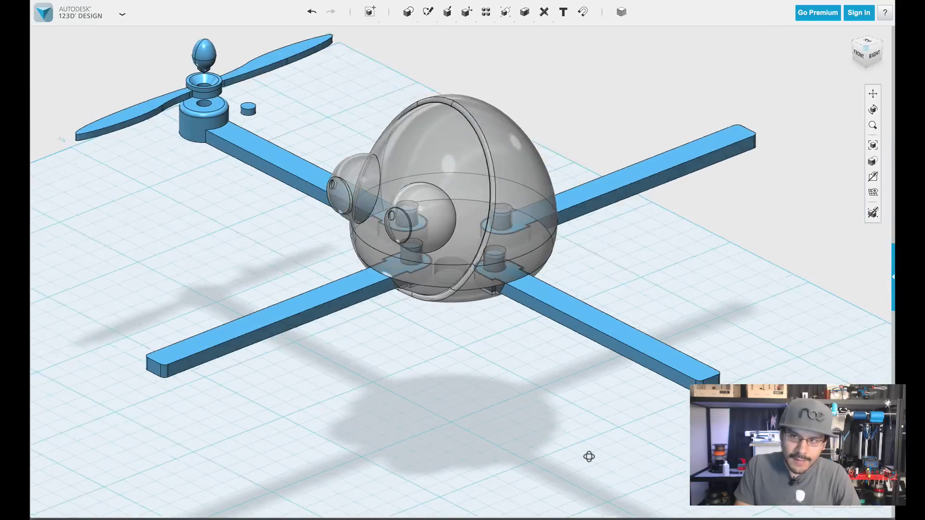
- Place a Ruler on the outer end corner of the drone's front arm, the one beneath the dome's eyes
mouse_move(524, 19)
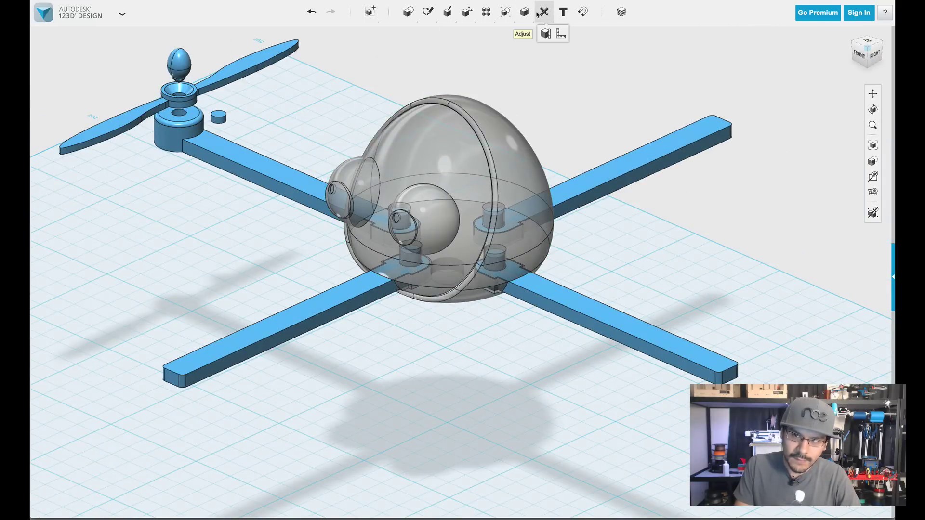
click(559, 34)
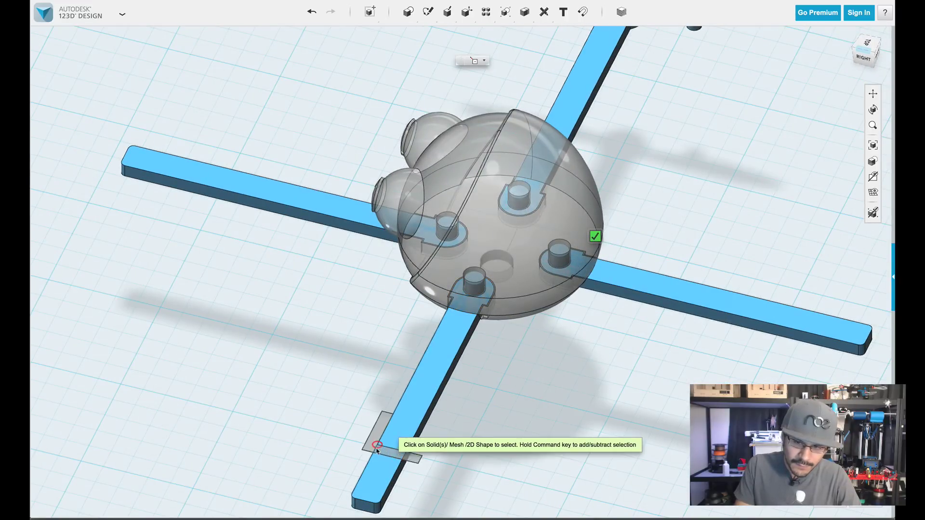
scroll(395, 385, down, 3)
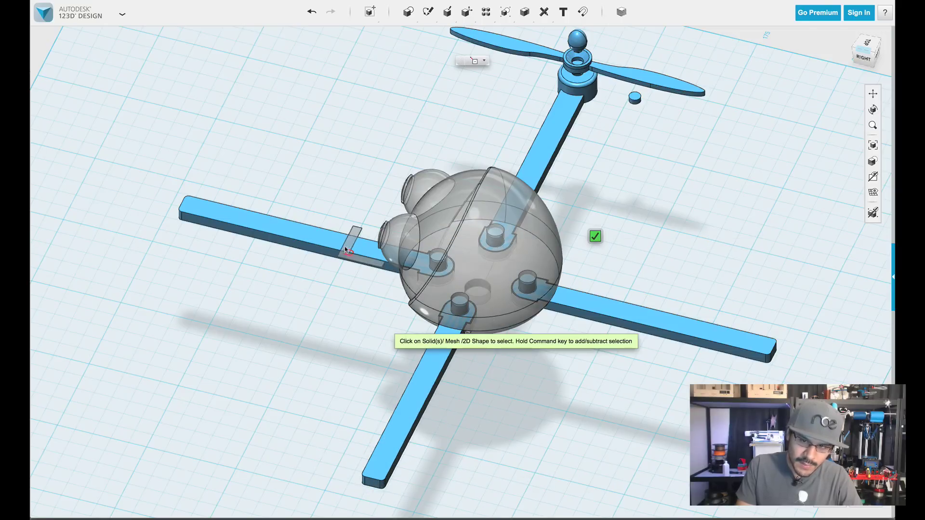
click(183, 211)
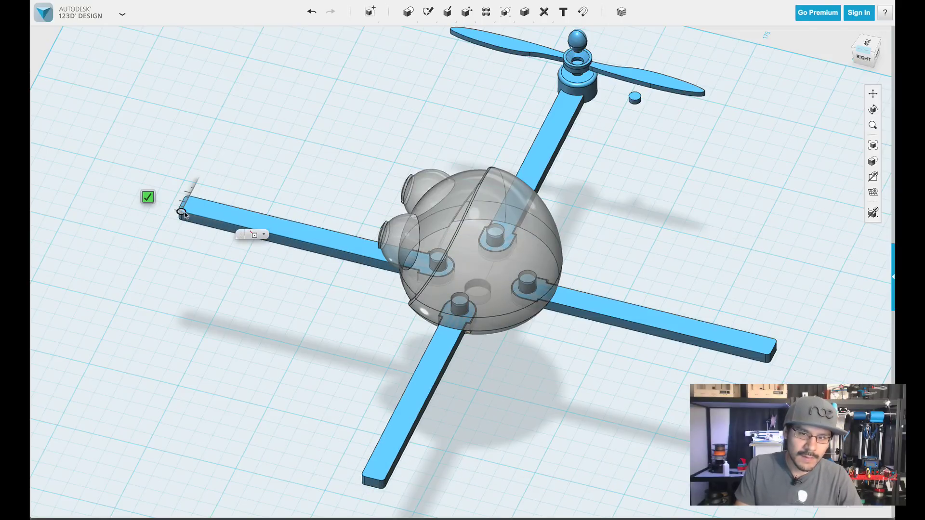
- Select the front arm to read its length, width and height from the ruler origin, and finish the ruler
right_drag(228, 356, 264, 355)
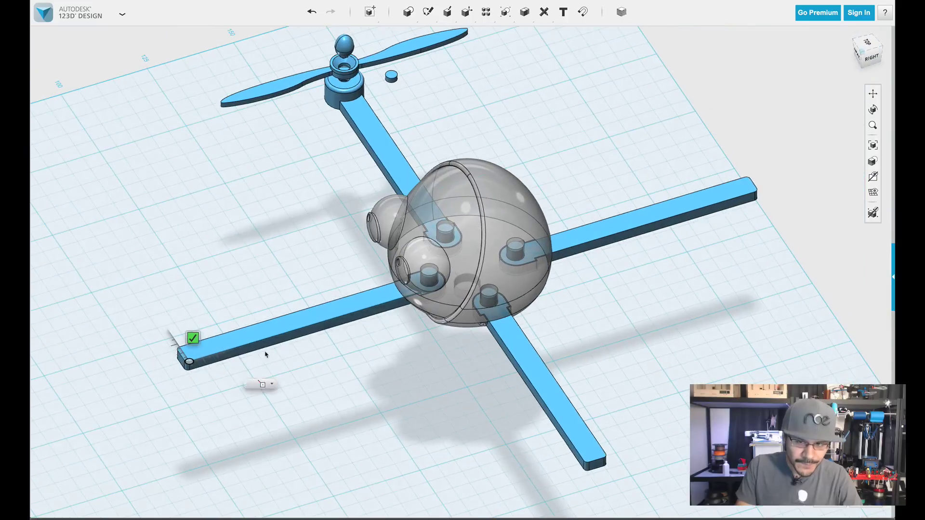
click(339, 316)
scroll(252, 268, up, 5)
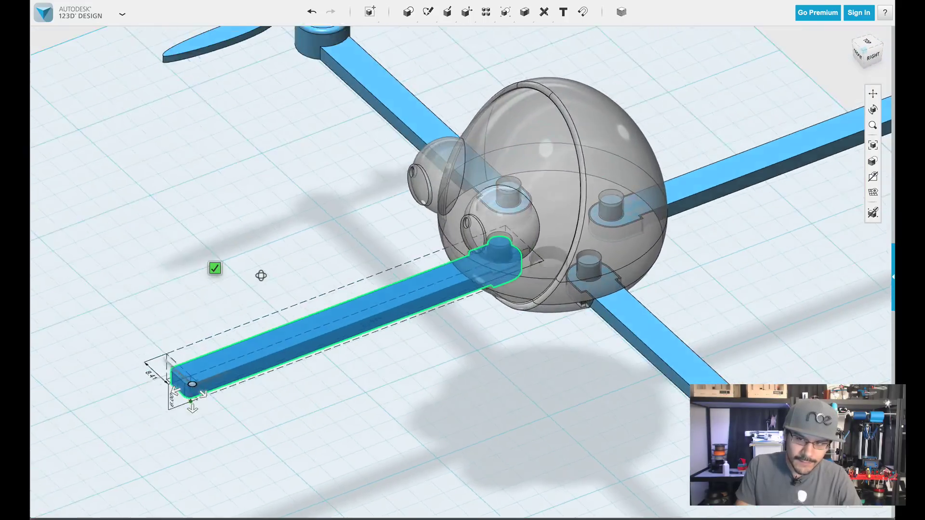
right_drag(261, 276, 244, 258)
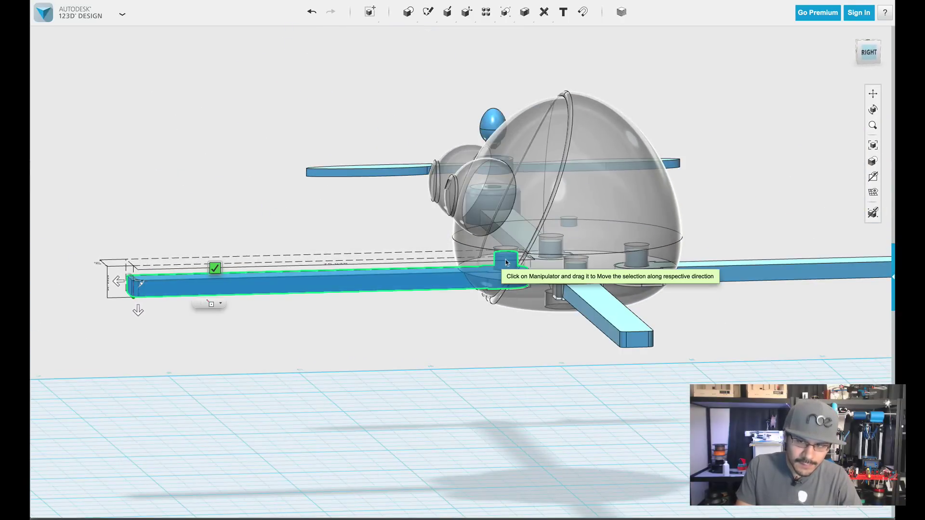
right_drag(506, 262, 312, 244)
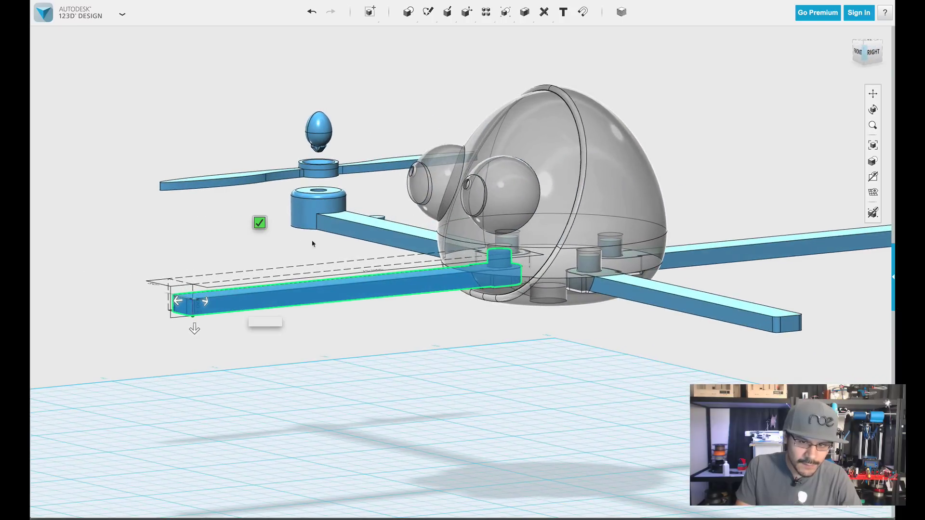
scroll(190, 324, up, 5)
right_drag(172, 355, 285, 316)
scroll(535, 249, up, 3)
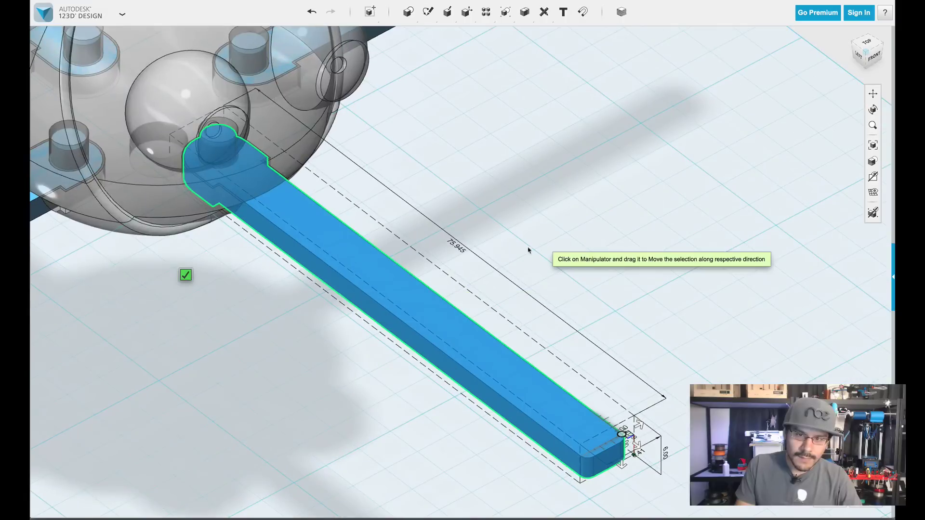
click(186, 275)
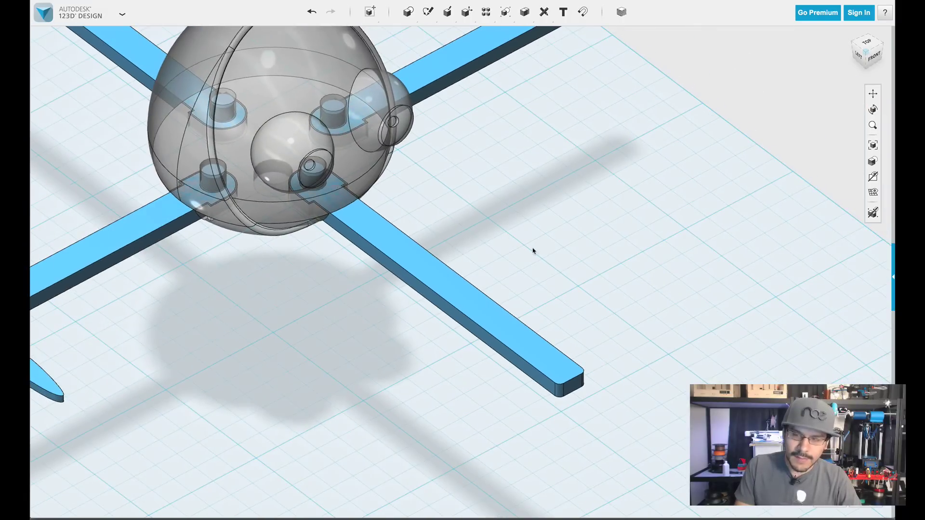
scroll(563, 273, down, 3)
right_drag(578, 265, 516, 303)
scroll(516, 304, down, 5)
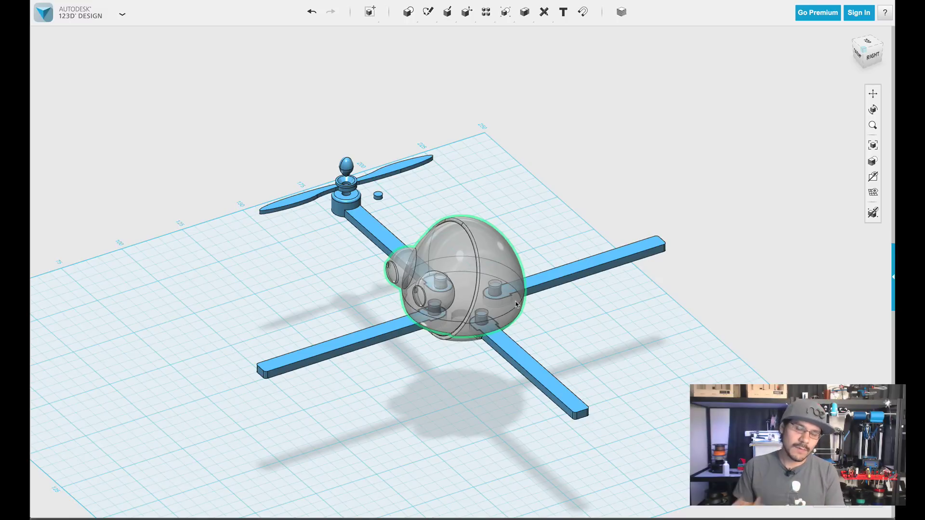
scroll(516, 304, down, 2)
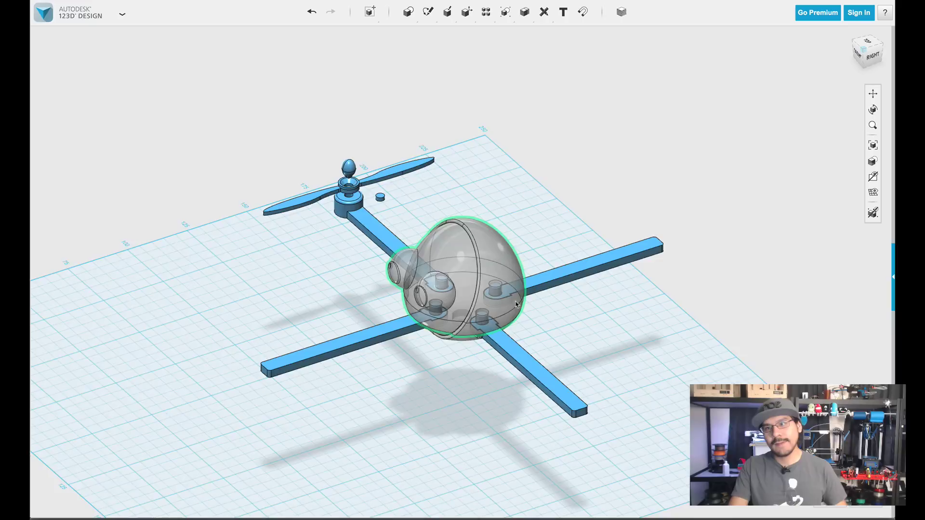